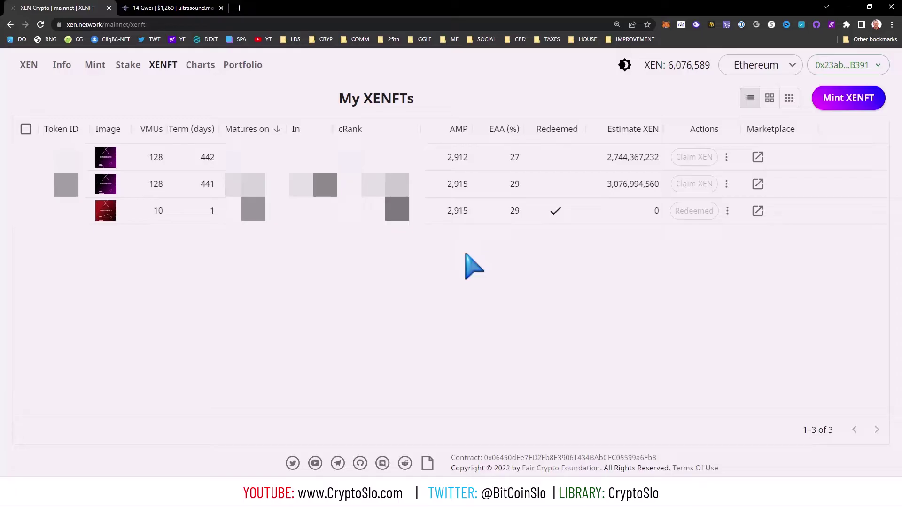
Check gas prices on ultrasound.money, then request cancellation of the pending xen.network contract interaction in MetaMask.
left_click(170, 8)
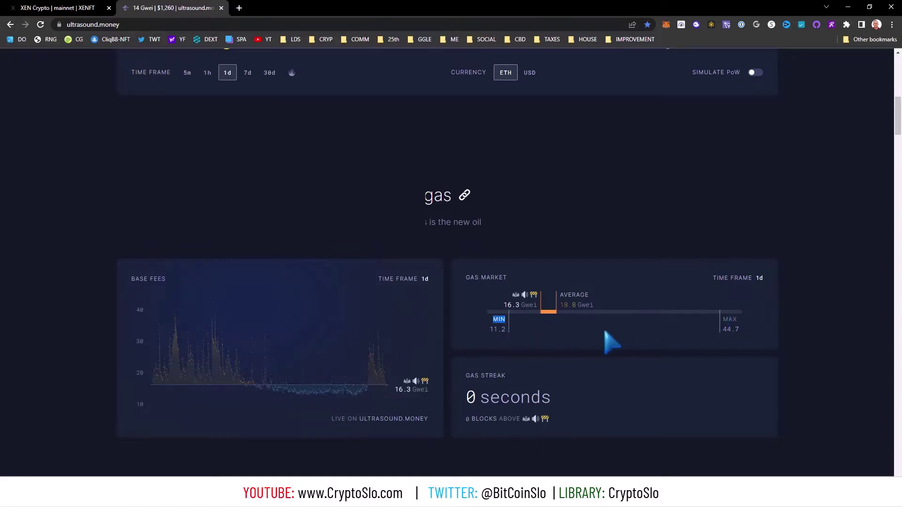
left_click(57, 8)
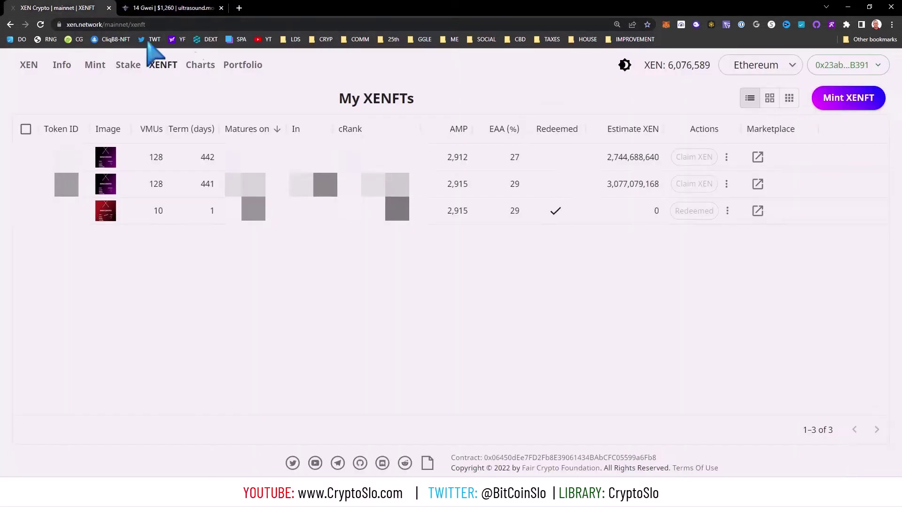
left_click(666, 24)
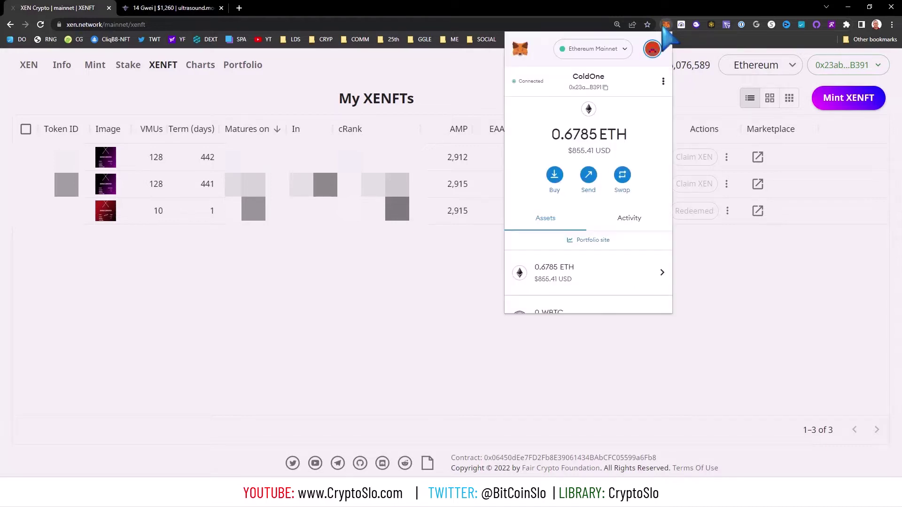
left_click(631, 218)
scroll(603, 278, "down", 1)
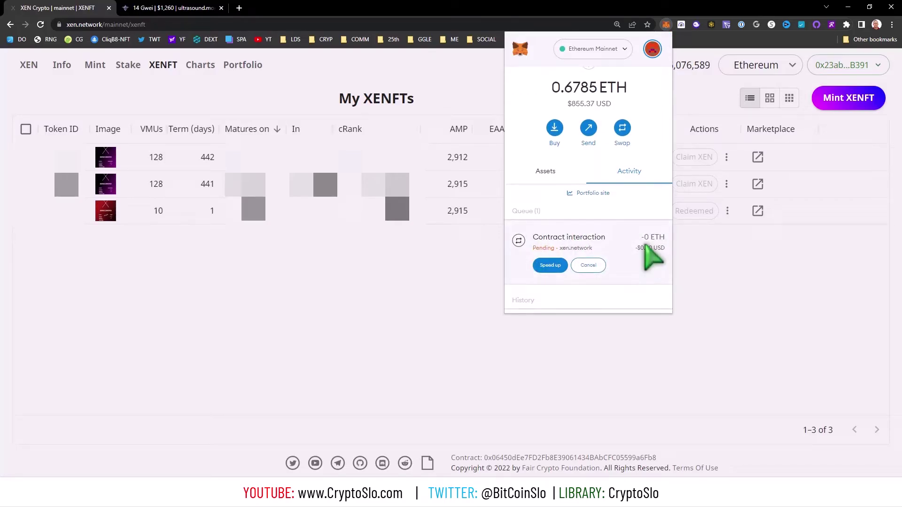
left_click(588, 266)
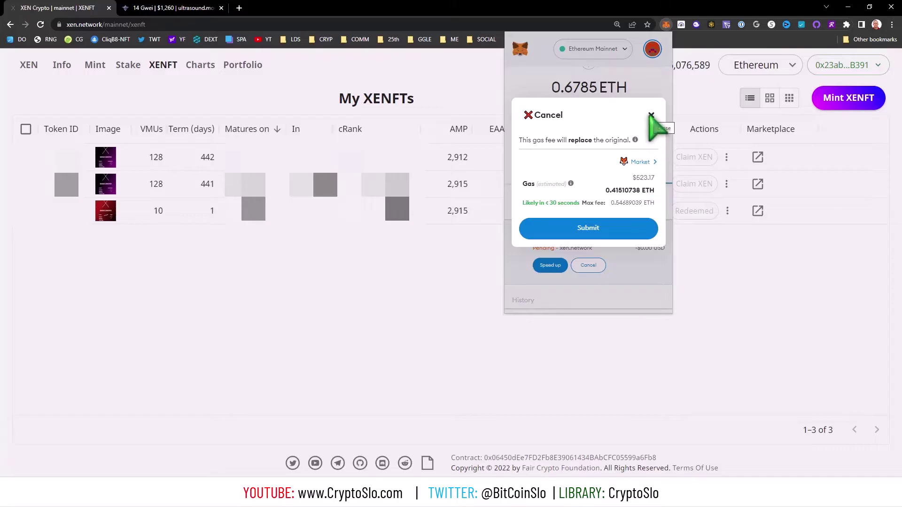
Dismiss the 0.415 ETH cancellation offer and view the pending contract interaction on Etherscan.
left_click(651, 115)
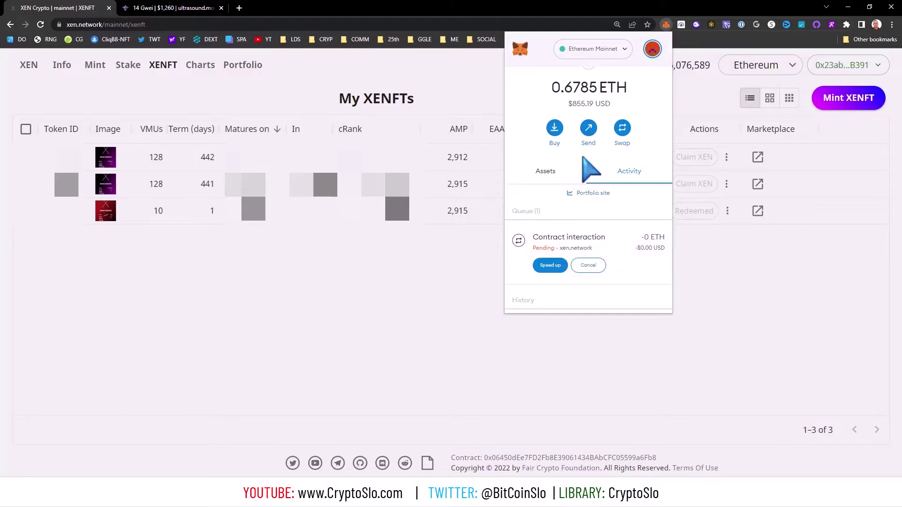
left_click(632, 256)
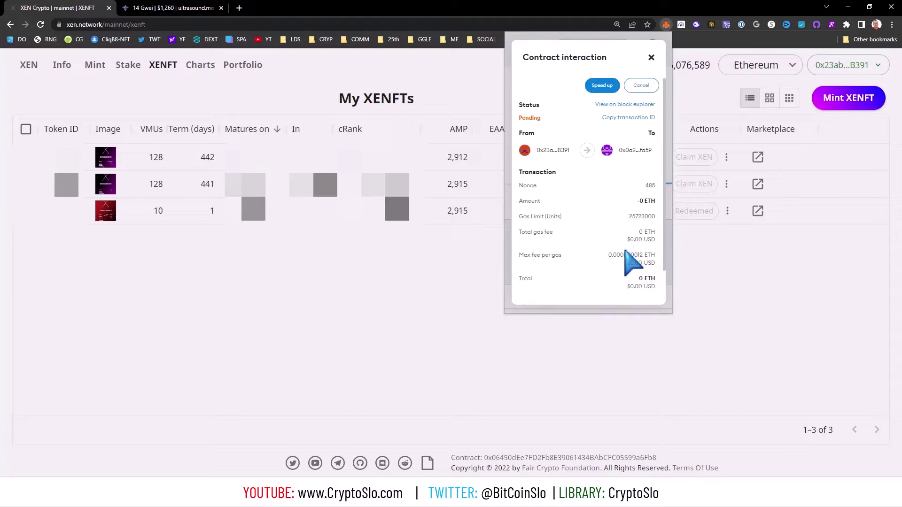
left_click(635, 105)
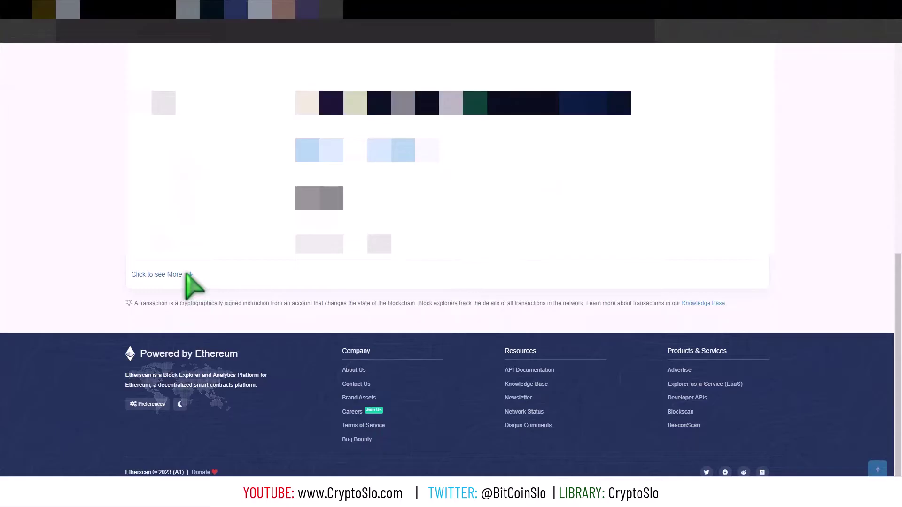
Expand the Etherscan transaction details and select its nonce, 485.
left_click(160, 275)
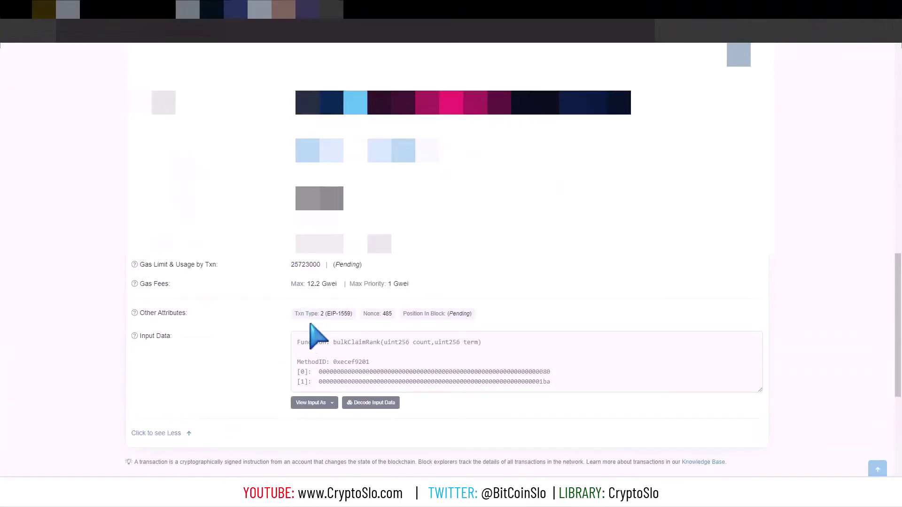
double_click(387, 314)
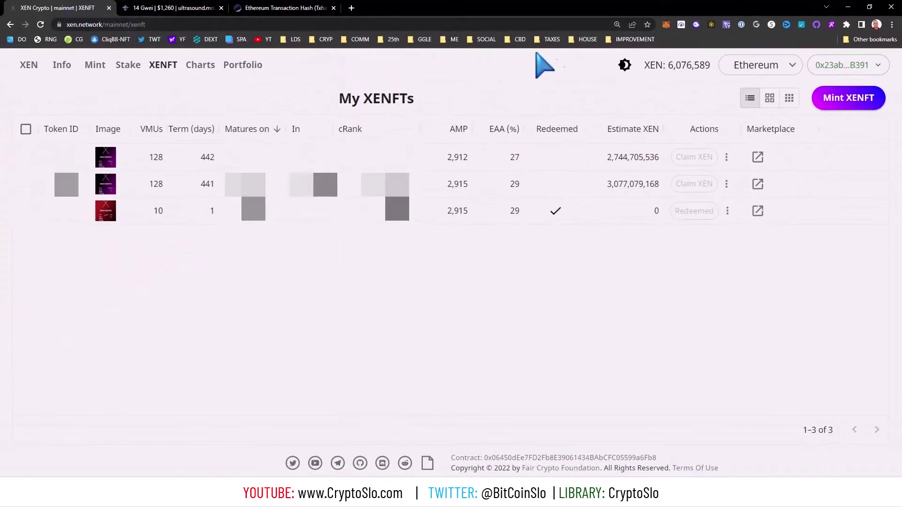
Reopen MetaMask showing the 0.6785 ETH balance and the pending contract interaction.
left_click(667, 24)
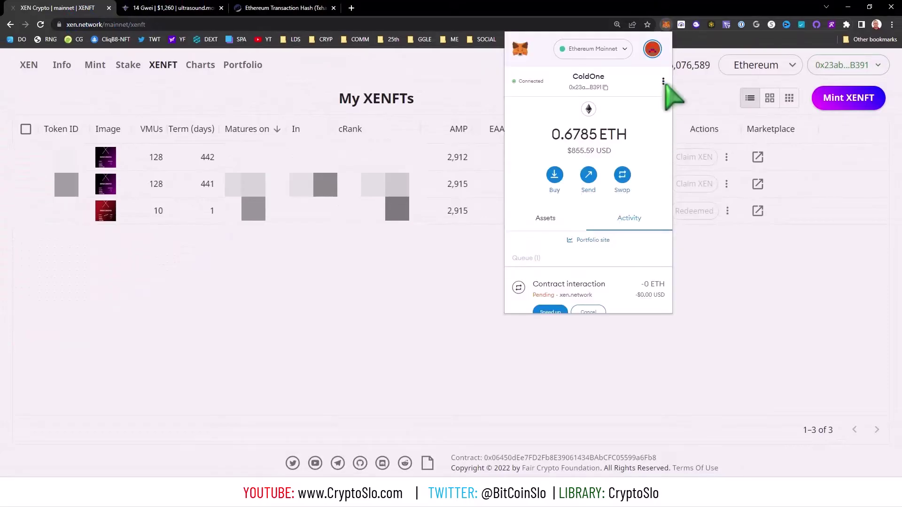
left_click(663, 81)
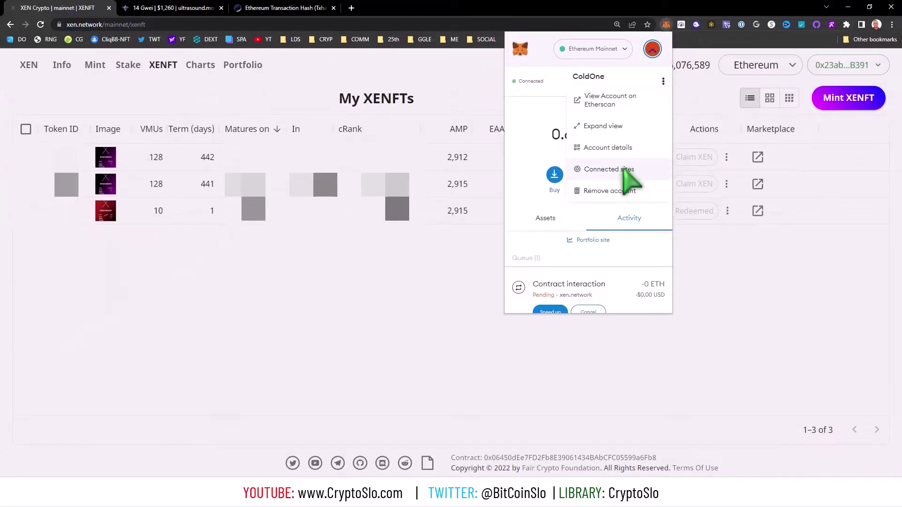
left_click(651, 50)
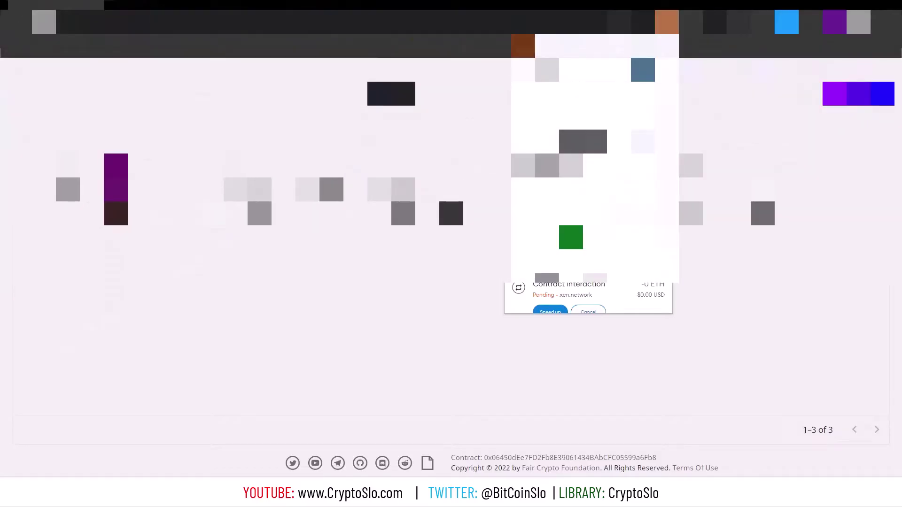
Enable Customize transaction nonce in MetaMask's Advanced settings, then exit settings.
left_click(593, 237)
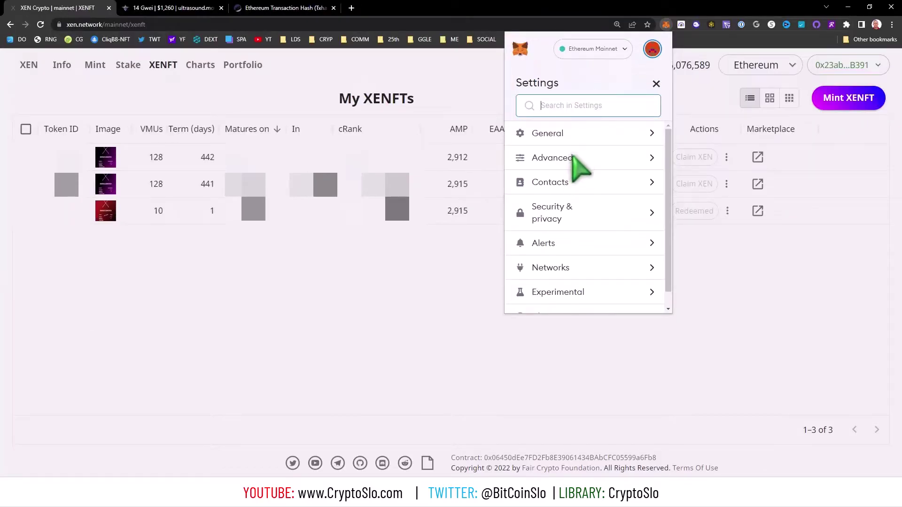
left_click(572, 159)
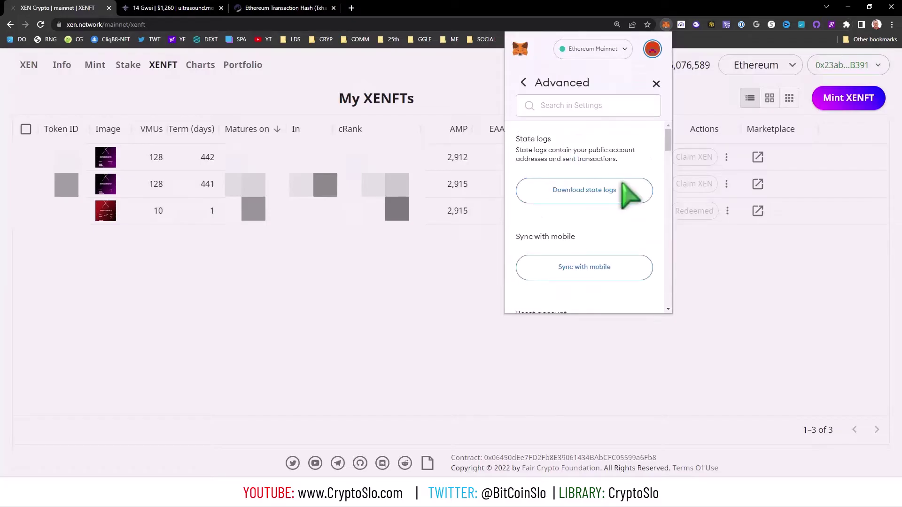
scroll(630, 193, "down", 5)
scroll(631, 200, "down", 6)
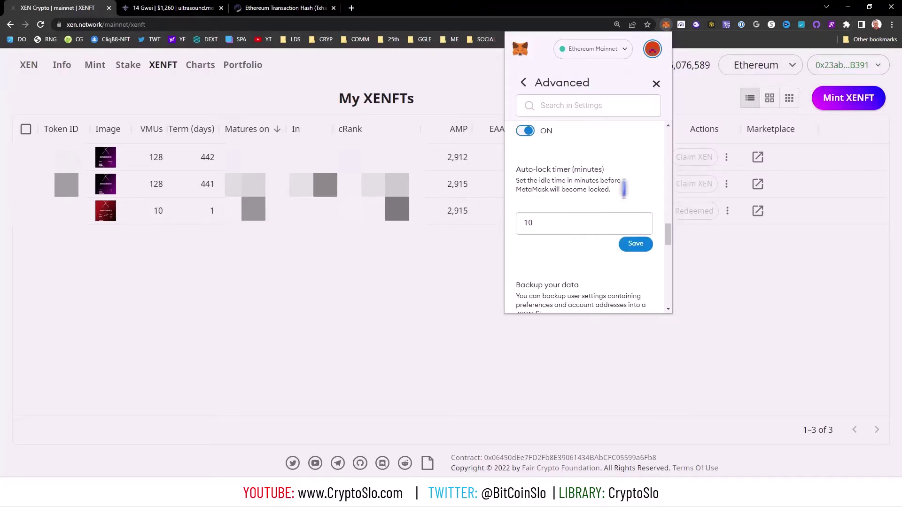
scroll(625, 192, "up", 2)
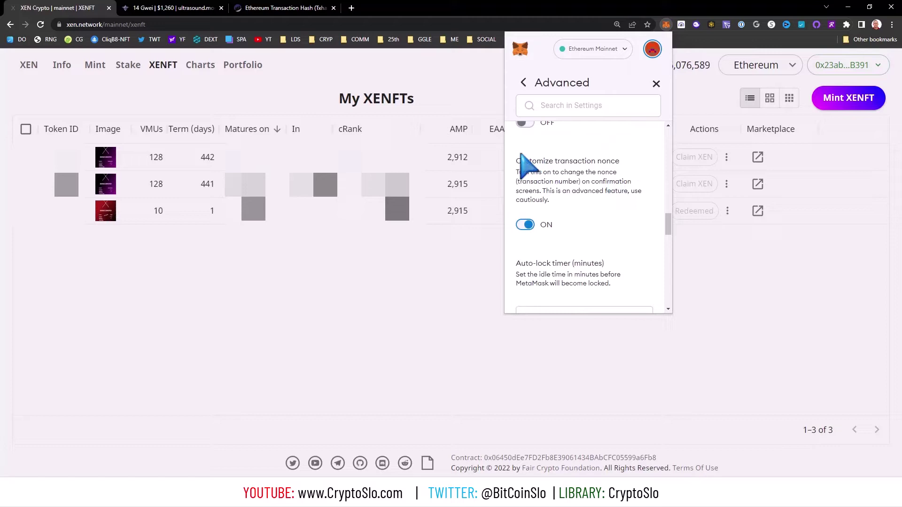
left_click_drag(515, 156, 640, 235)
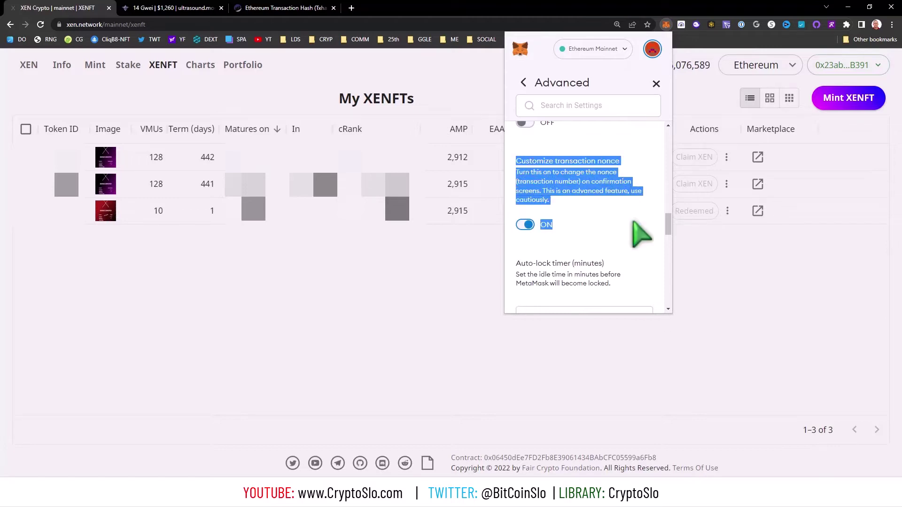
left_click(523, 83)
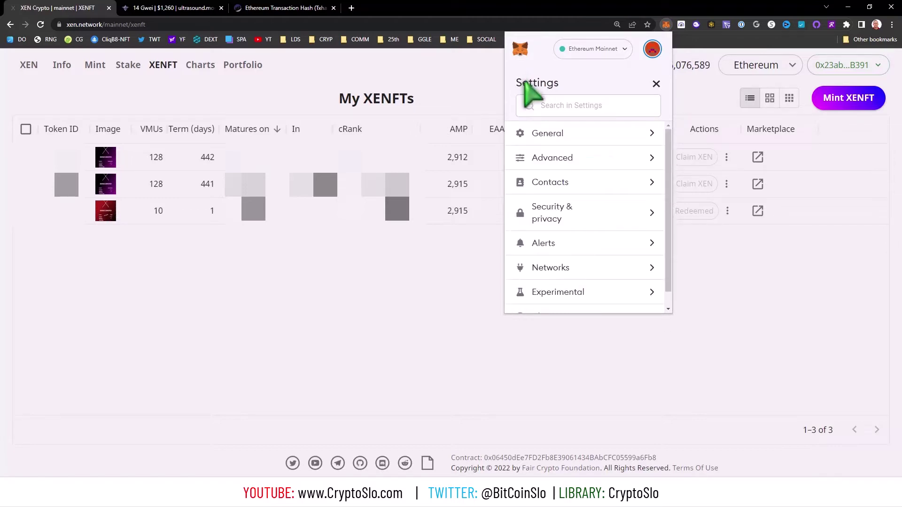
left_click(655, 84)
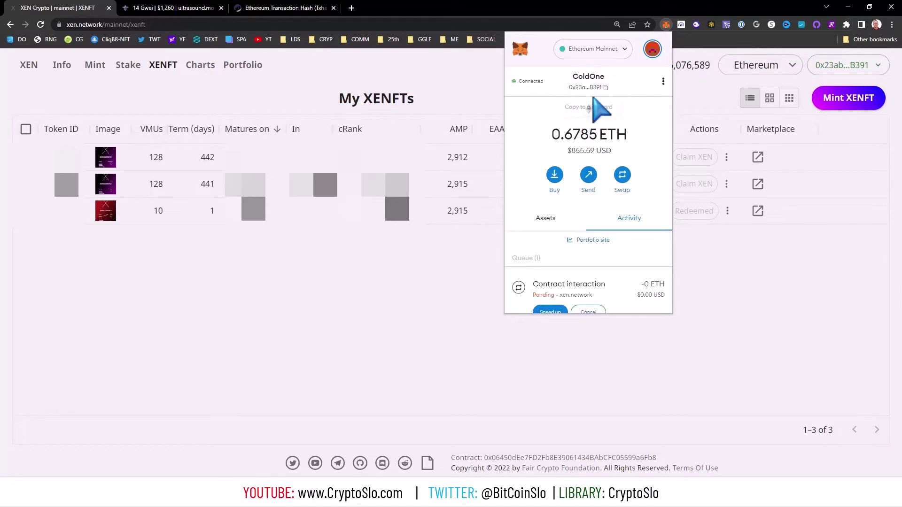
Prepare a 0 ETH send to your own account with Aggressive gas of 0.00036836 ETH.
left_click(588, 175)
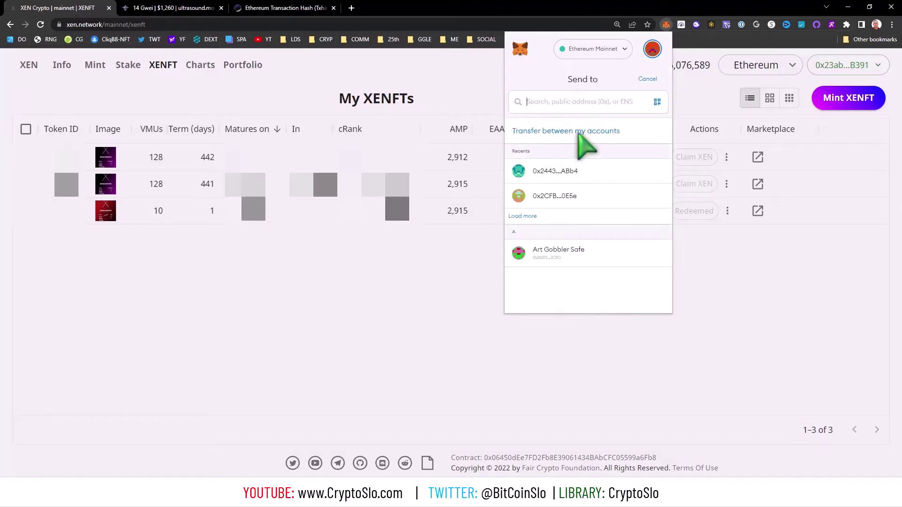
left_click(583, 135)
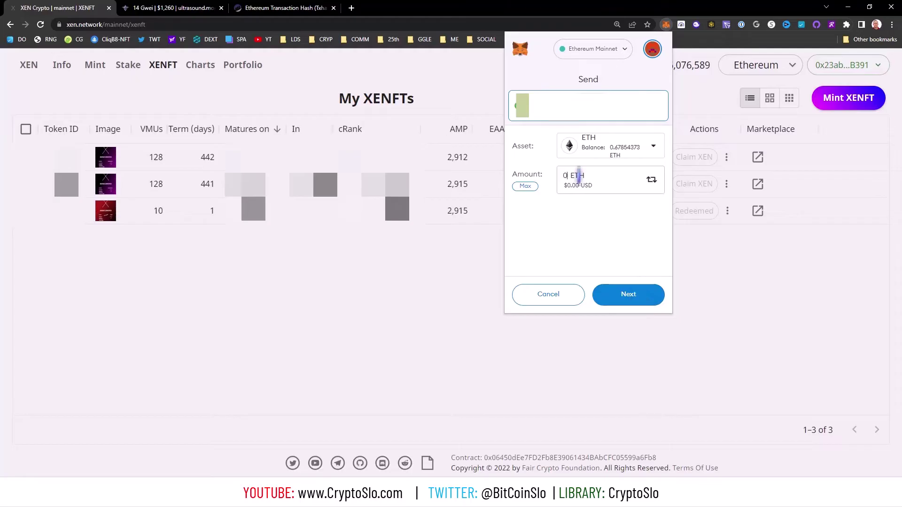
left_click(628, 294)
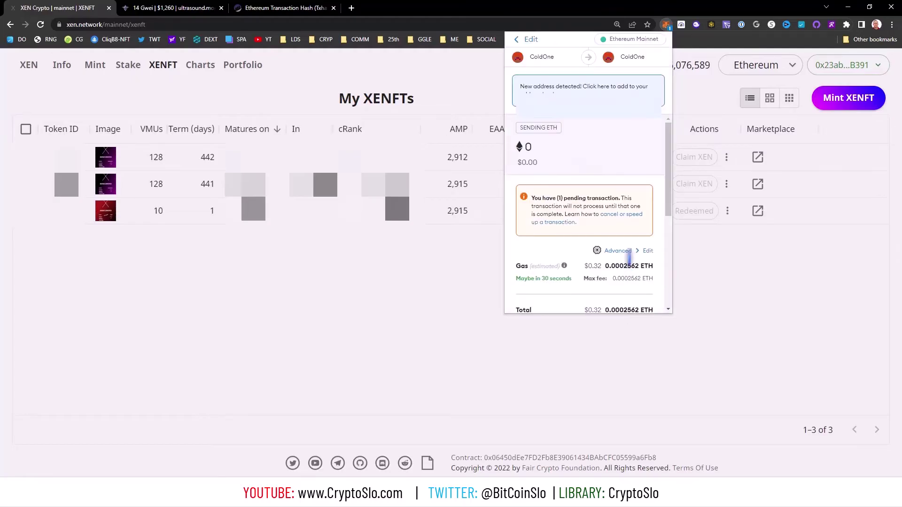
scroll(629, 169, "down", 2)
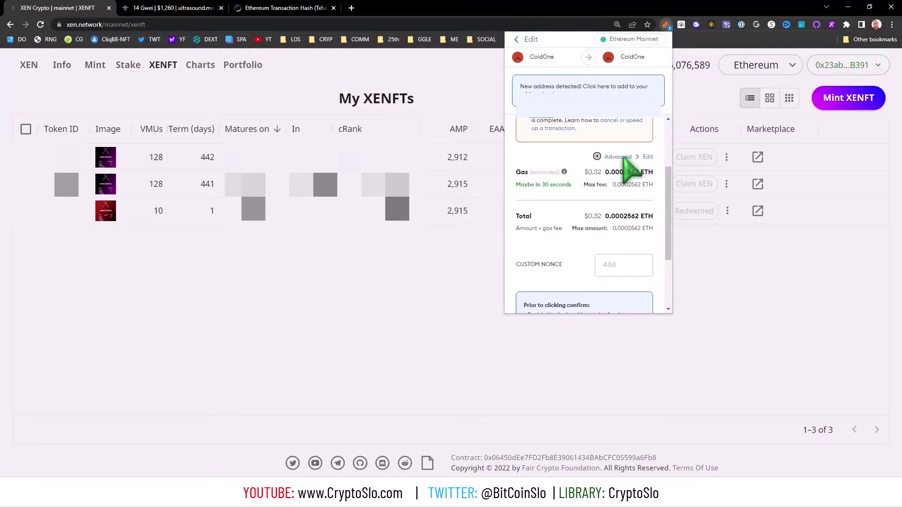
left_click(623, 159)
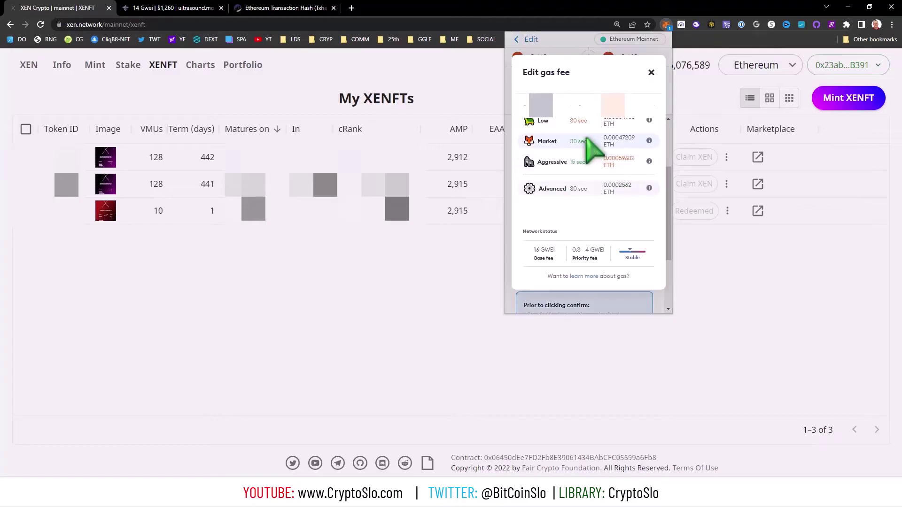
left_click(578, 164)
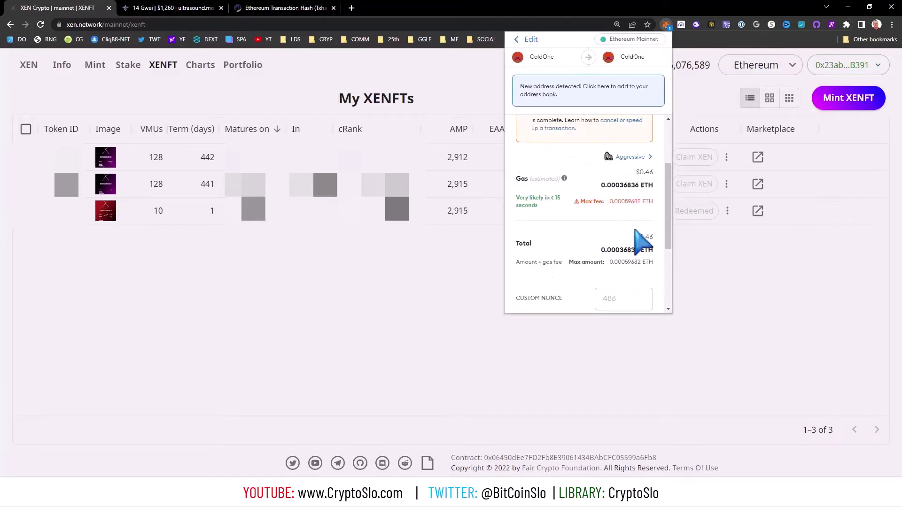
Set the custom nonce to 485 and confirm the 0 ETH self-send.
scroll(643, 254, "down", 3)
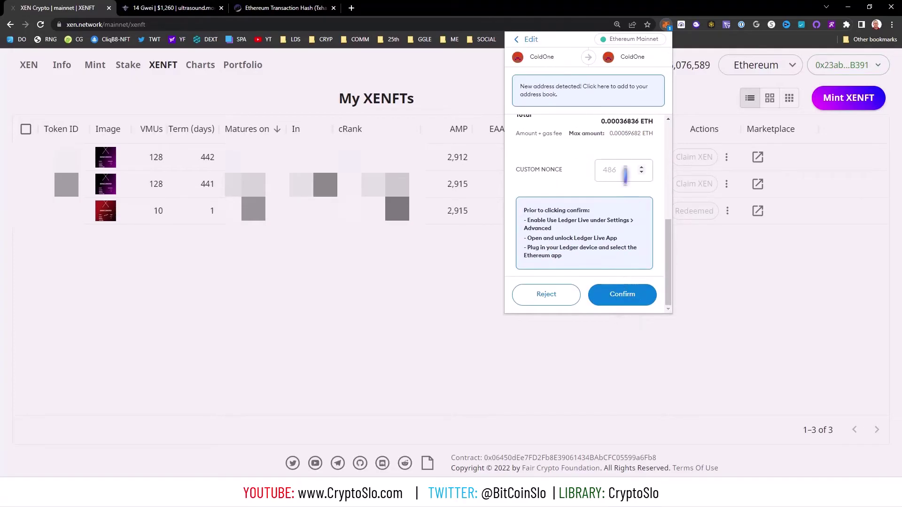
left_click(619, 170)
type("485")
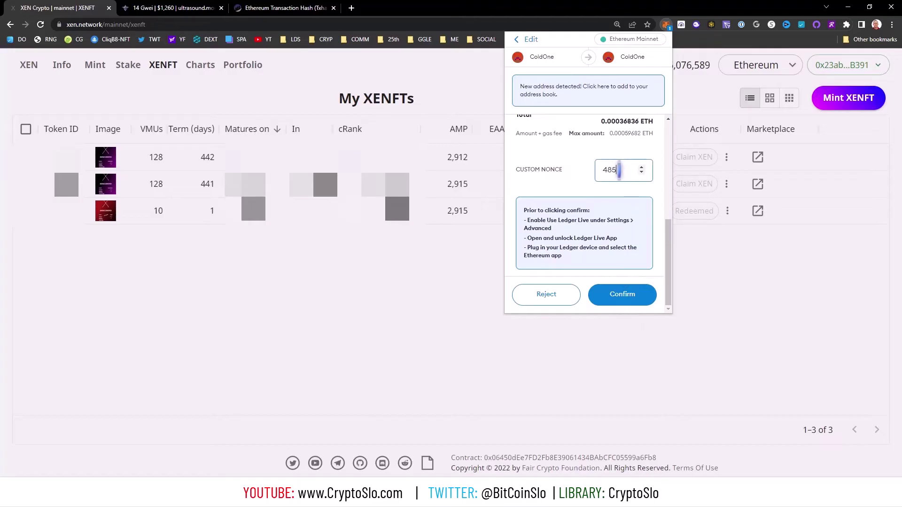
left_click(626, 294)
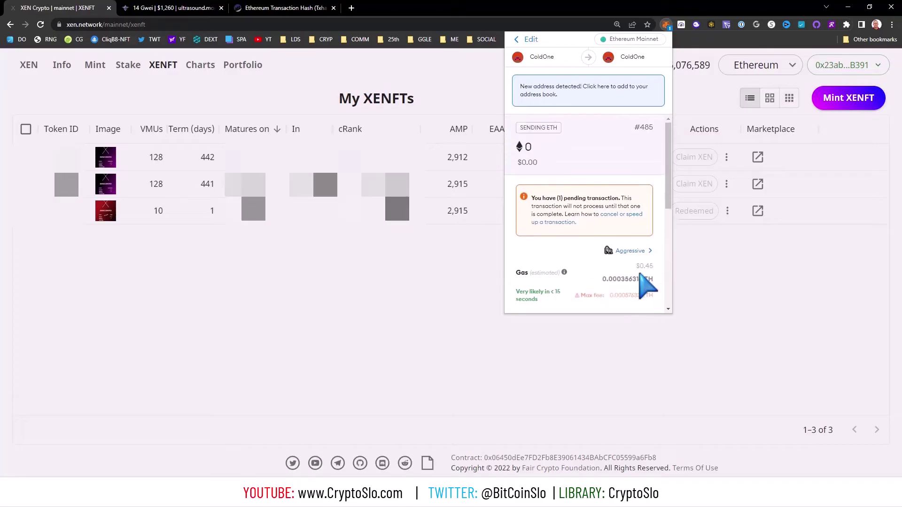
scroll(648, 285, "down", 3)
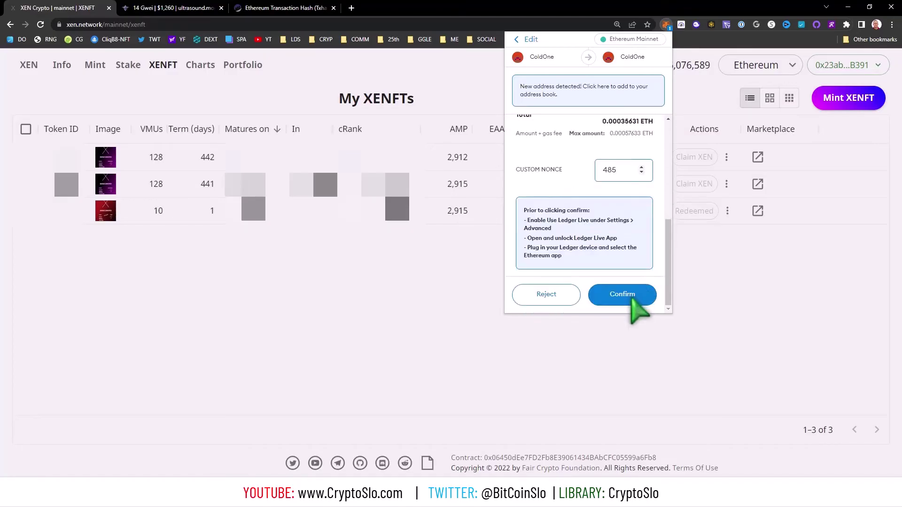
left_click(628, 297)
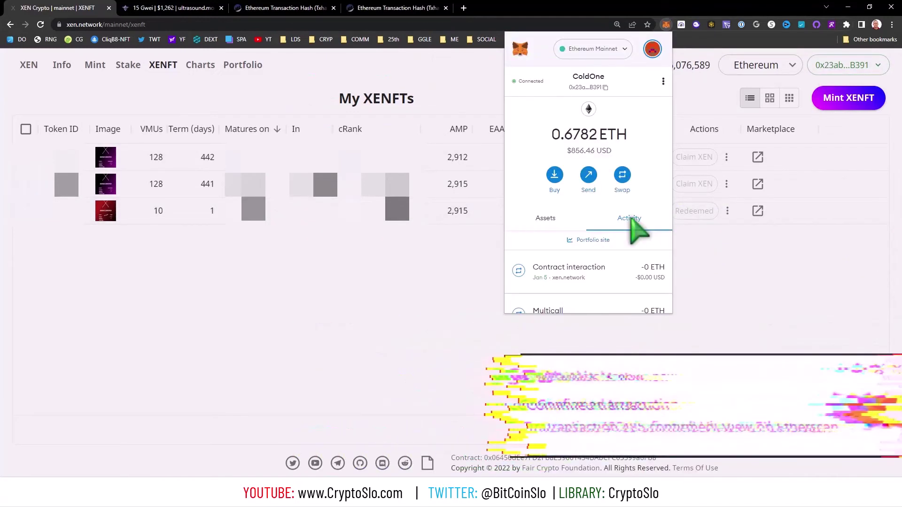
Close the MetaMask popup to reveal the full My XENFTs table.
left_click(392, 263)
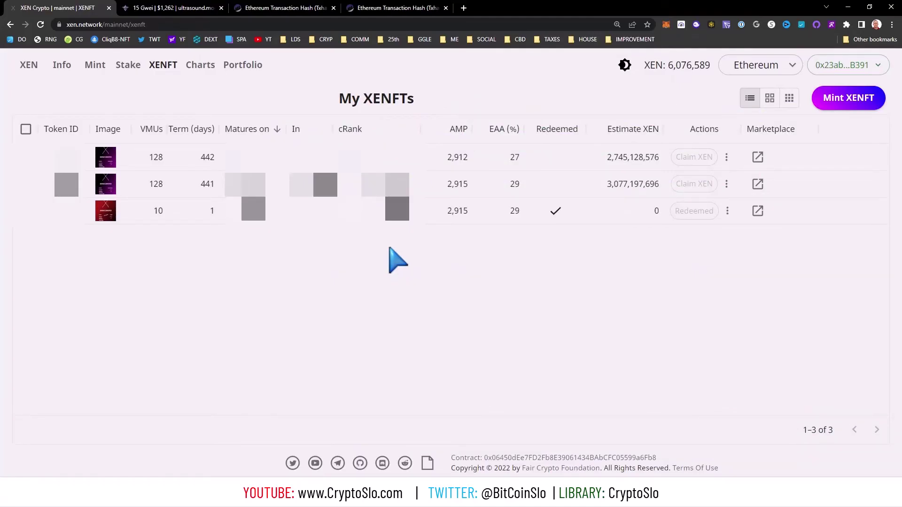
left_click(666, 24)
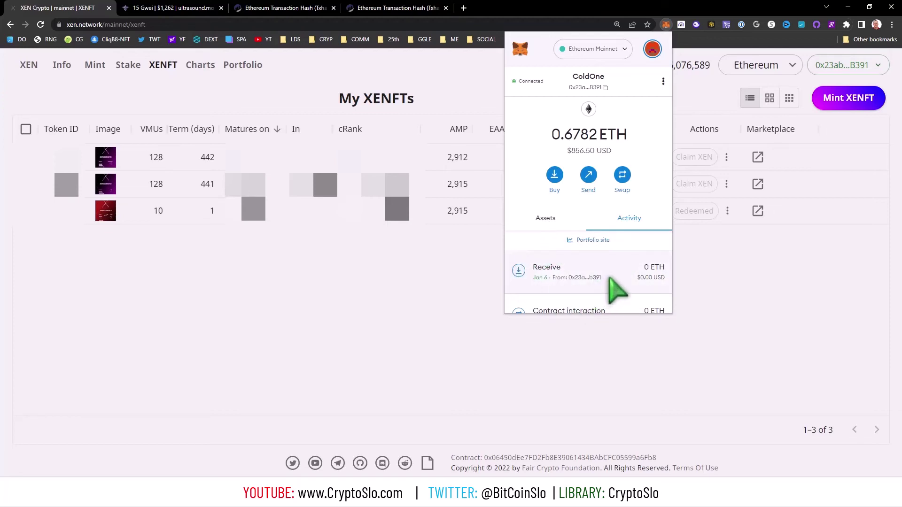
scroll(616, 292, "down", 2)
left_click(762, 297)
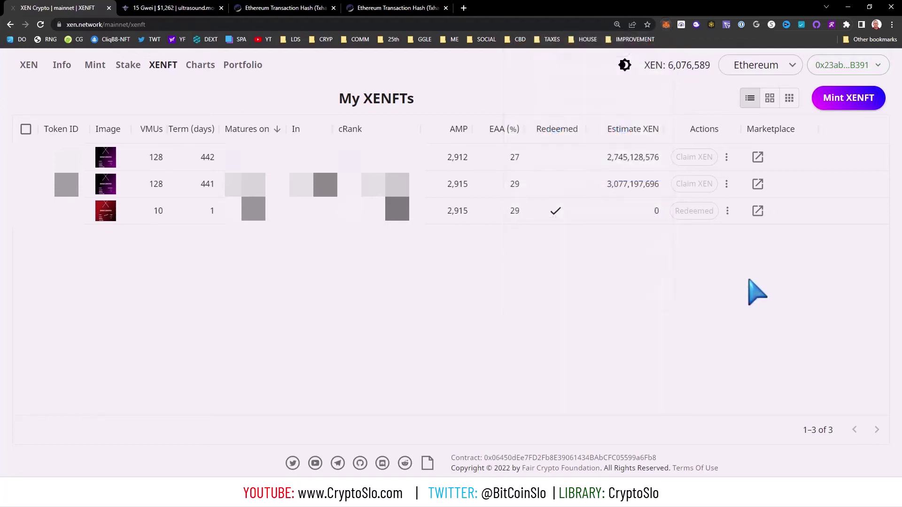